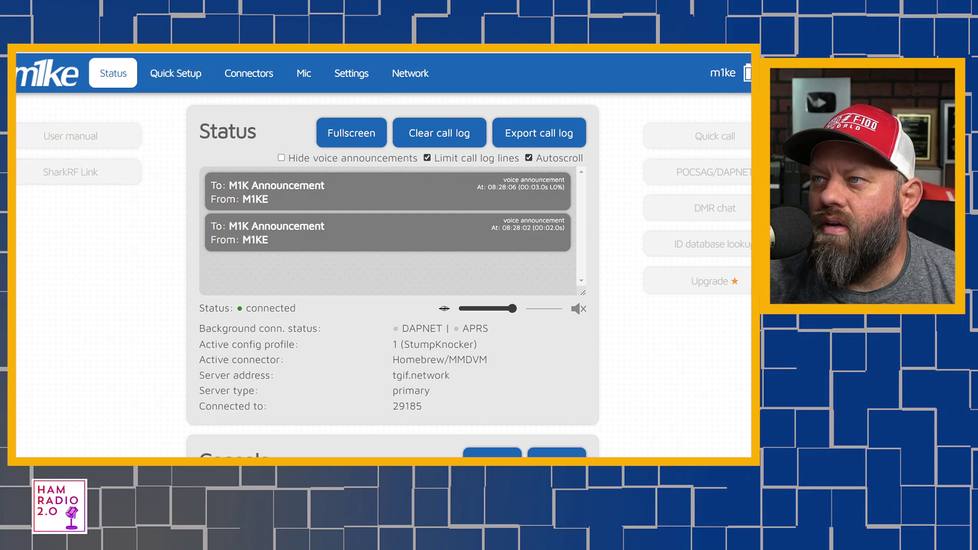
- Open the Quick Setup wizard and review the full list of selectable networks down to the owner information
{"action": "left_click", "coordinate": [172, 76]}
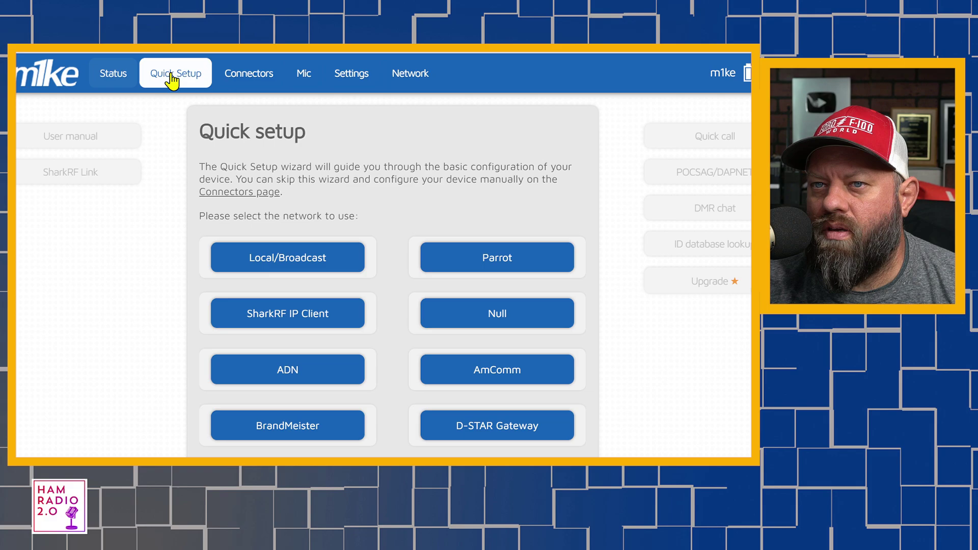
{"action": "scroll", "coordinate": [684, 300], "scroll_direction": "down", "scroll_amount": 3}
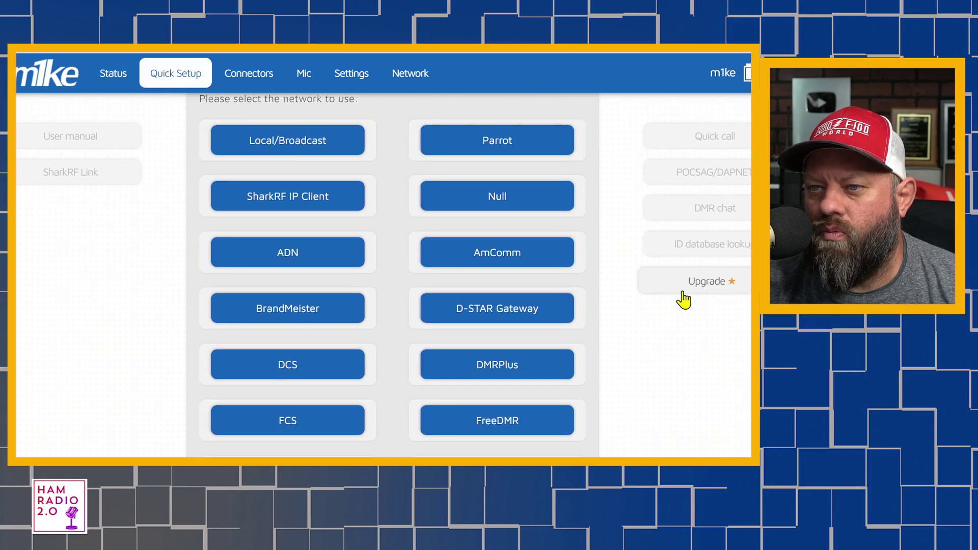
{"action": "scroll", "coordinate": [684, 301], "scroll_direction": "down", "scroll_amount": 5}
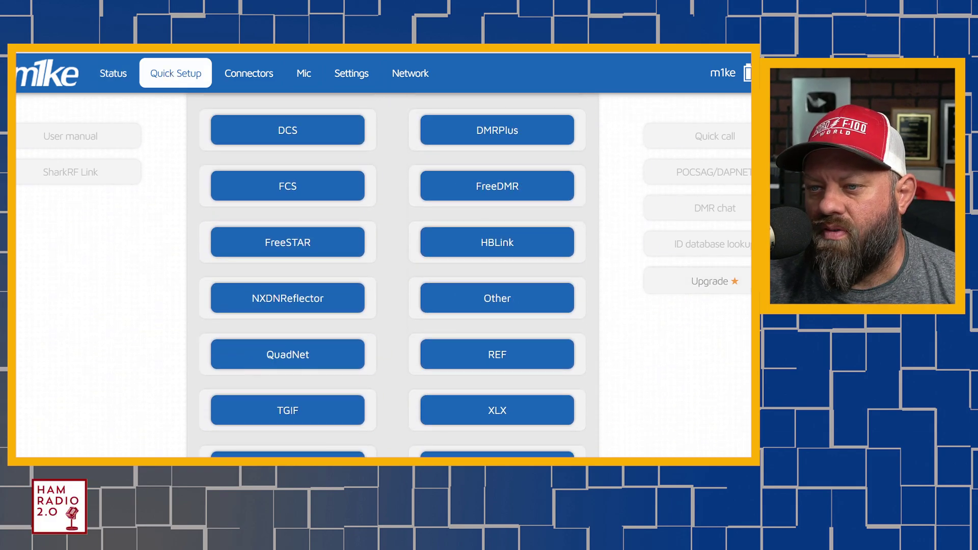
{"action": "scroll", "coordinate": [493, 454], "scroll_direction": "down", "scroll_amount": 2}
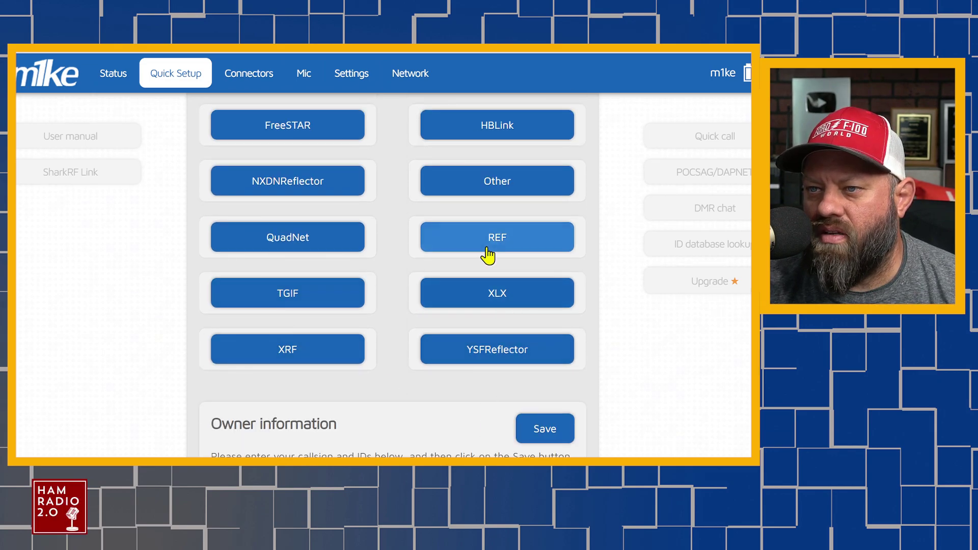
{"action": "scroll", "coordinate": [301, 261], "scroll_direction": "up", "scroll_amount": 1}
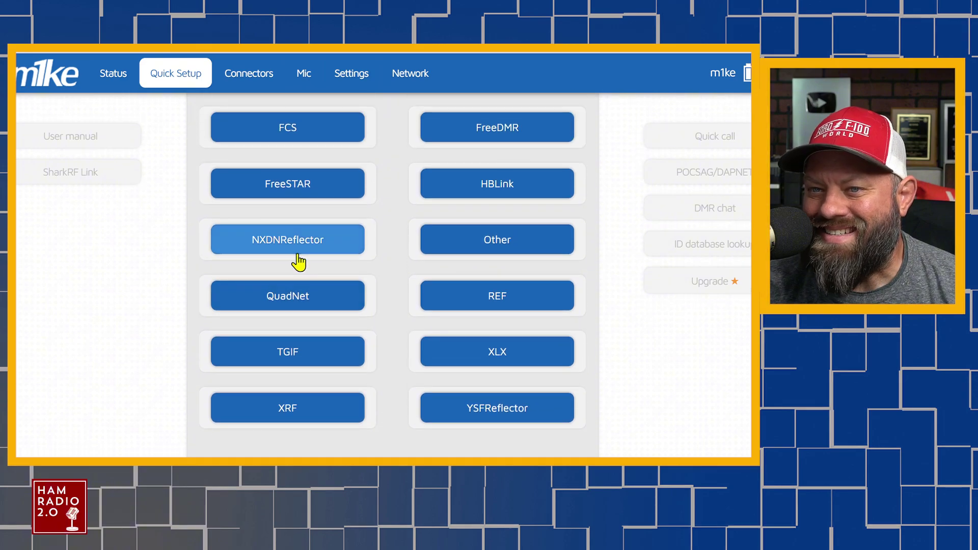
- Check which servers the Other network offers in Quick Setup, then return to the network list without choosing one
{"action": "scroll", "coordinate": [449, 277], "scroll_direction": "up", "scroll_amount": 1}
{"action": "left_click", "coordinate": [514, 306]}
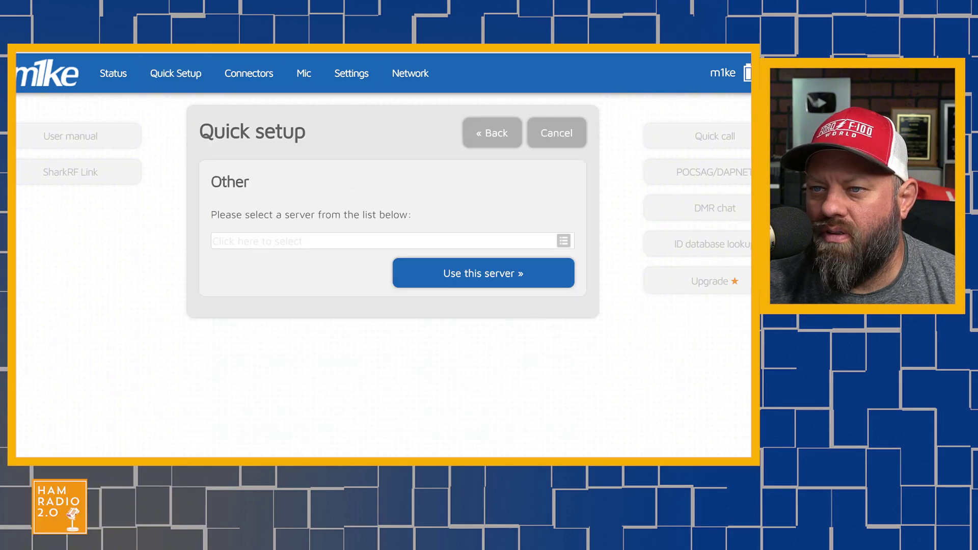
{"action": "left_click", "coordinate": [566, 246]}
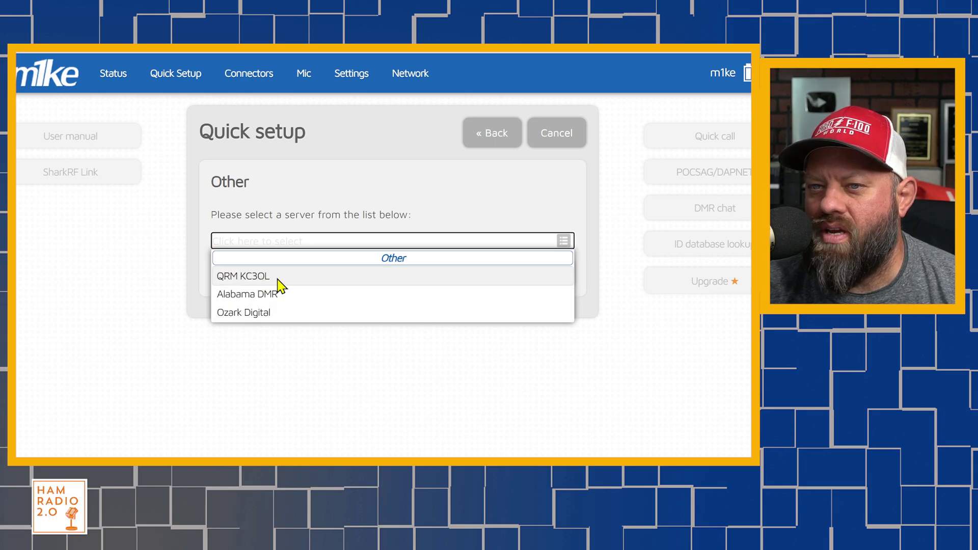
{"action": "left_click", "coordinate": [372, 438]}
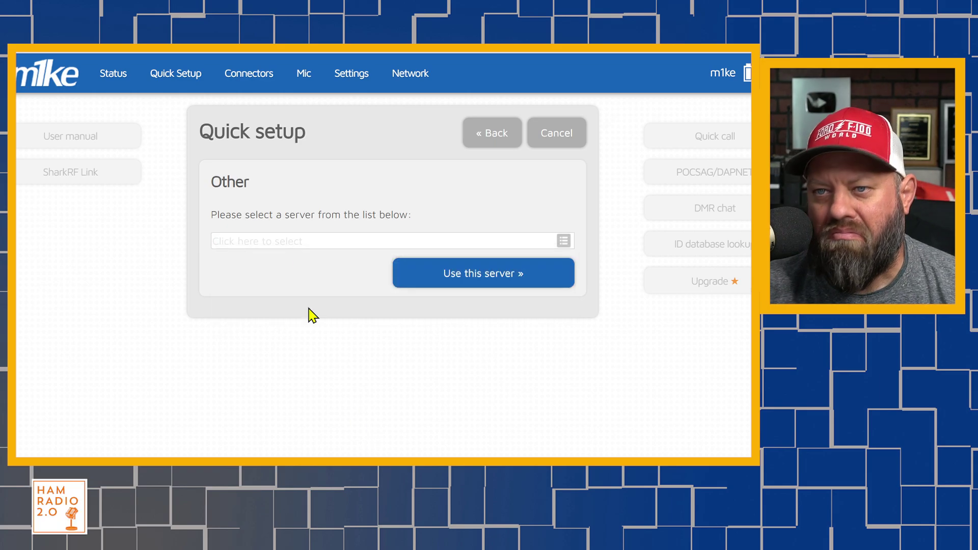
{"action": "left_click", "coordinate": [507, 141]}
- View the HBLink server selection page in Quick Setup and go back to the network list
{"action": "scroll", "coordinate": [497, 415], "scroll_direction": "down", "scroll_amount": 5}
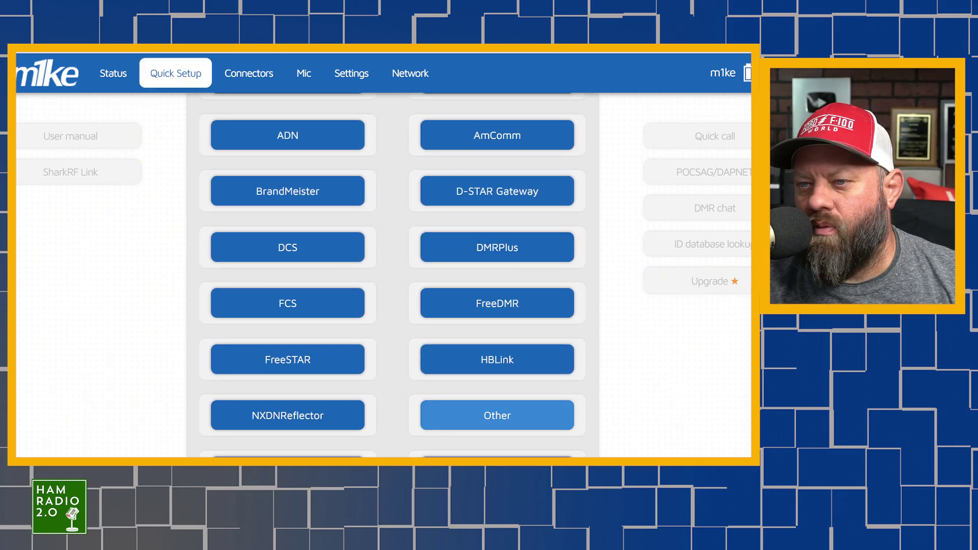
{"action": "scroll", "coordinate": [478, 349], "scroll_direction": "down", "scroll_amount": 1}
{"action": "left_click", "coordinate": [502, 304]}
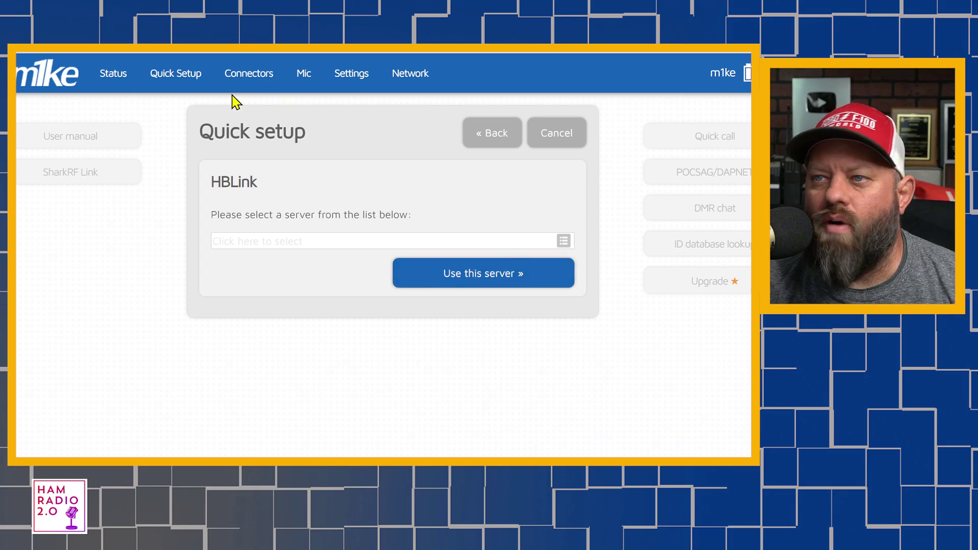
{"action": "left_click", "coordinate": [490, 135]}
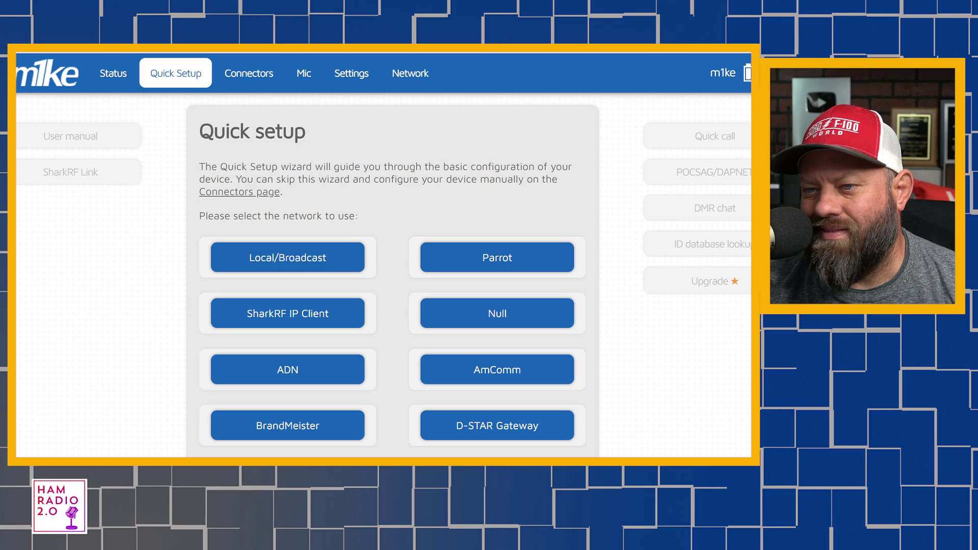
- Examine the Quick Setup network choices again, from the DCS and AmComm entries back up to Parrot and Local/Broadcast
{"action": "scroll", "coordinate": [571, 385], "scroll_direction": "down", "scroll_amount": 5}
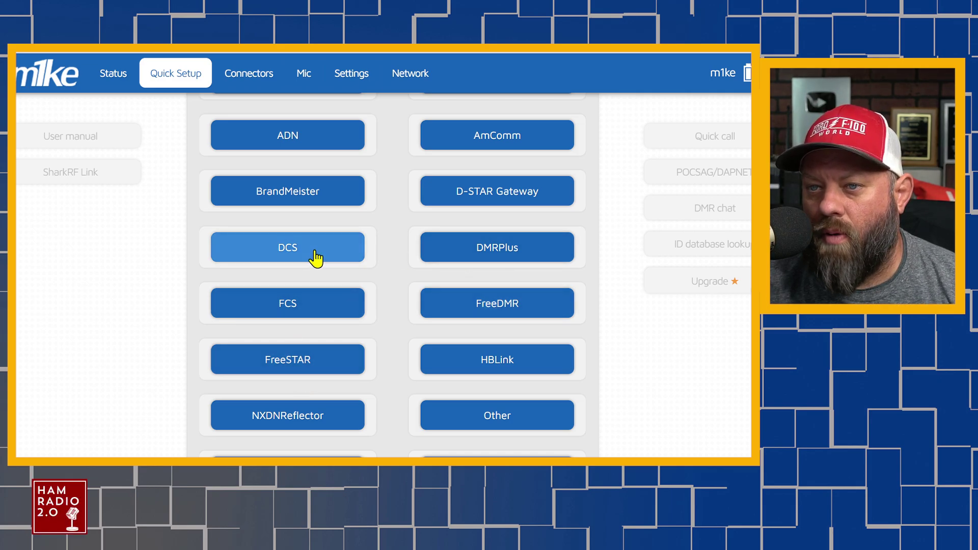
{"action": "scroll", "coordinate": [507, 204], "scroll_direction": "up", "scroll_amount": 1}
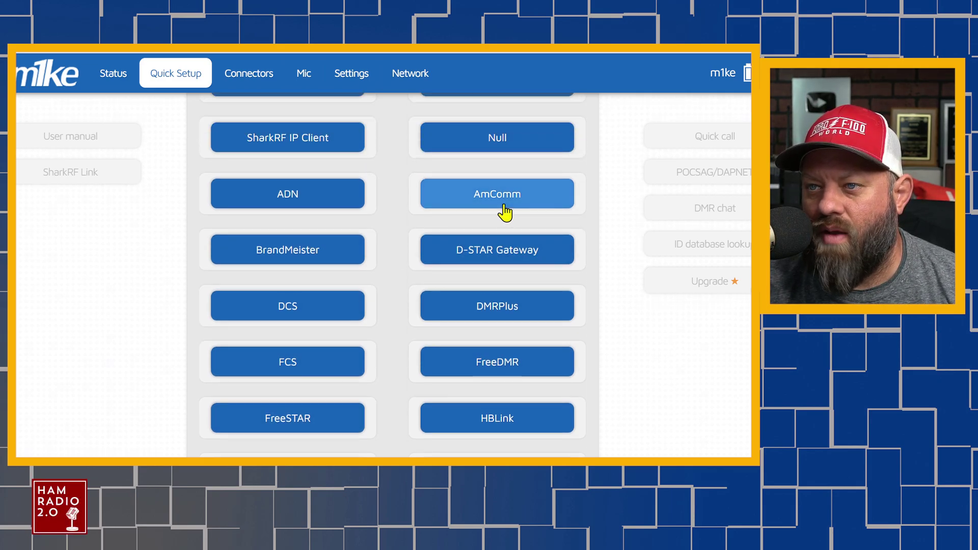
{"action": "scroll", "coordinate": [388, 222], "scroll_direction": "up", "scroll_amount": 1}
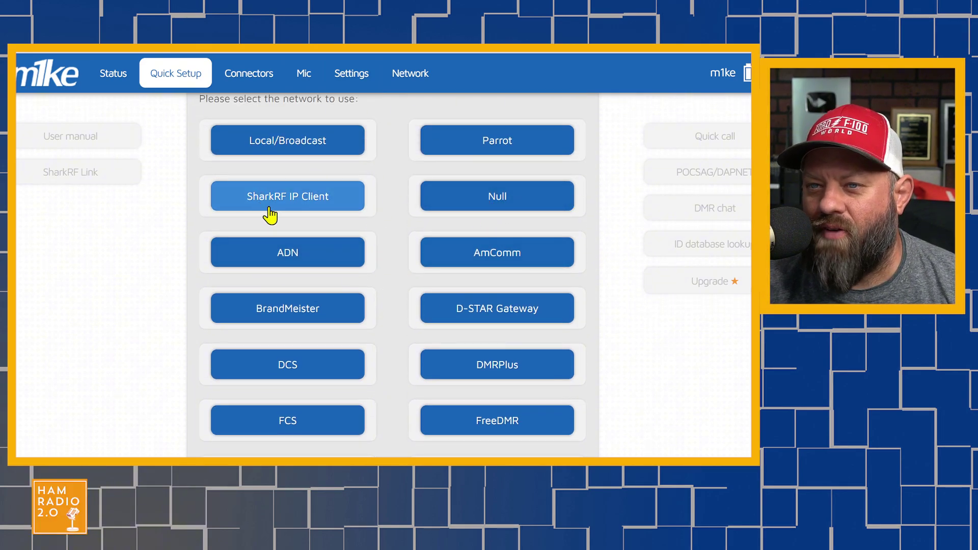
{"action": "scroll", "coordinate": [271, 211], "scroll_direction": "up", "scroll_amount": 1}
{"action": "scroll", "coordinate": [270, 208], "scroll_direction": "up", "scroll_amount": 1}
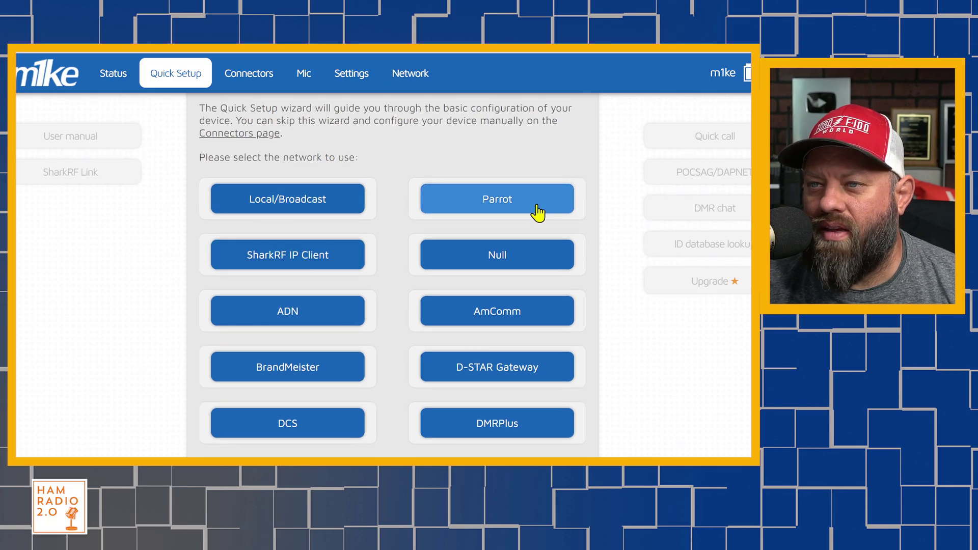
{"action": "scroll", "coordinate": [393, 276], "scroll_direction": "up", "scroll_amount": 2}
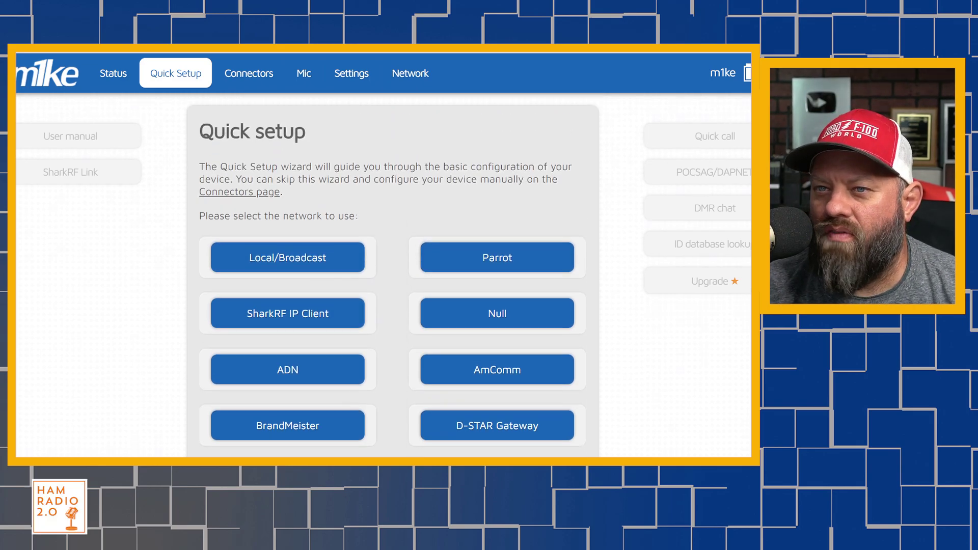
- Review the DMR/Homebrew/MMDVM connector's server, backup server and auto-connect settings on the Connectors page
{"action": "left_click", "coordinate": [249, 78]}
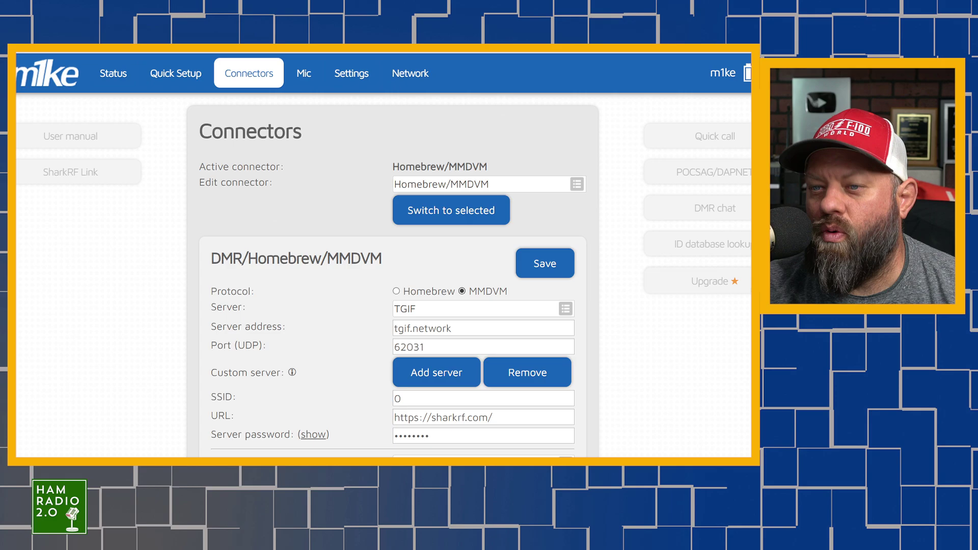
{"action": "scroll", "coordinate": [392, 275], "scroll_direction": "down", "scroll_amount": 5}
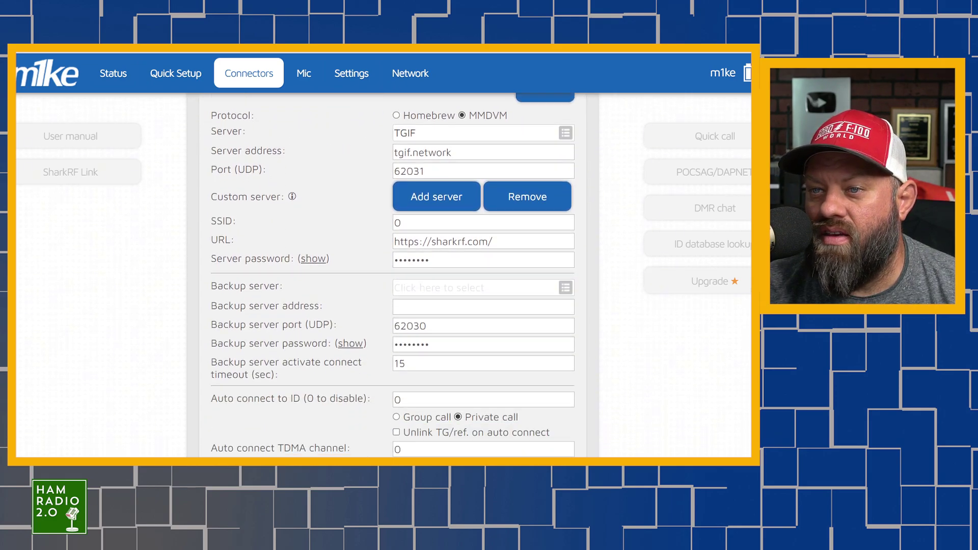
{"action": "scroll", "coordinate": [392, 275], "scroll_direction": "up", "scroll_amount": 5}
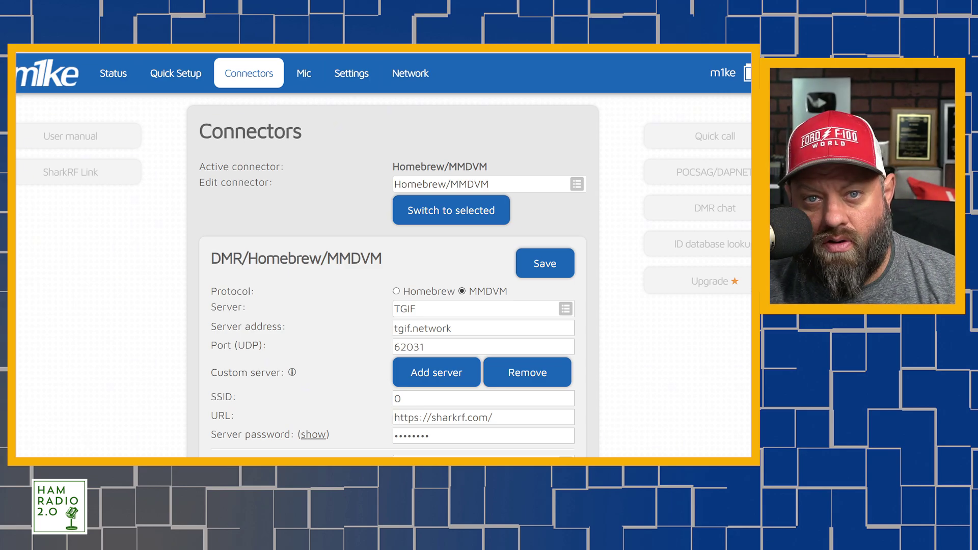
{"action": "scroll", "coordinate": [392, 275], "scroll_direction": "down", "scroll_amount": 5}
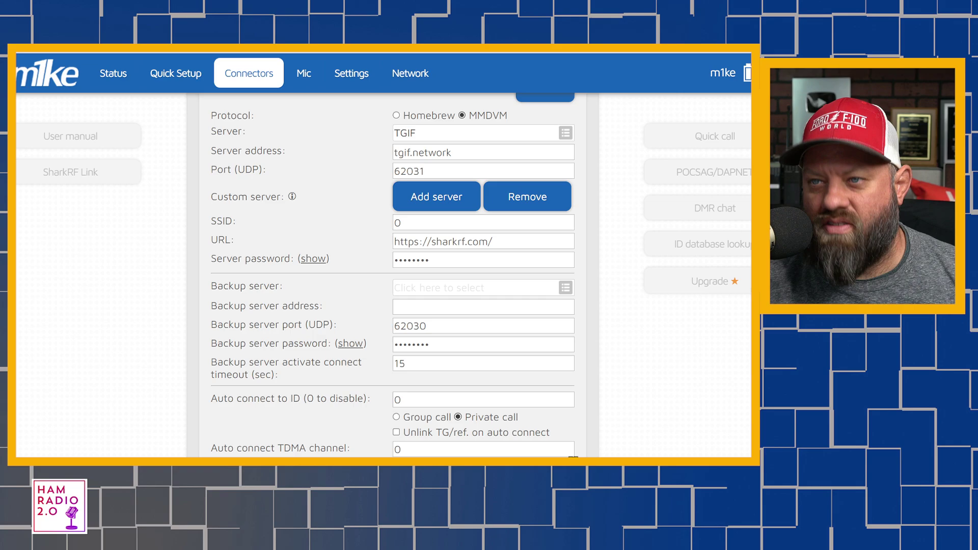
{"action": "scroll", "coordinate": [359, 132], "scroll_direction": "up", "scroll_amount": 3}
- Review the microphone settings, from the destination ID and network gains to the noise reduction, pitch, chorus and EQ options
{"action": "left_click", "coordinate": [304, 72]}
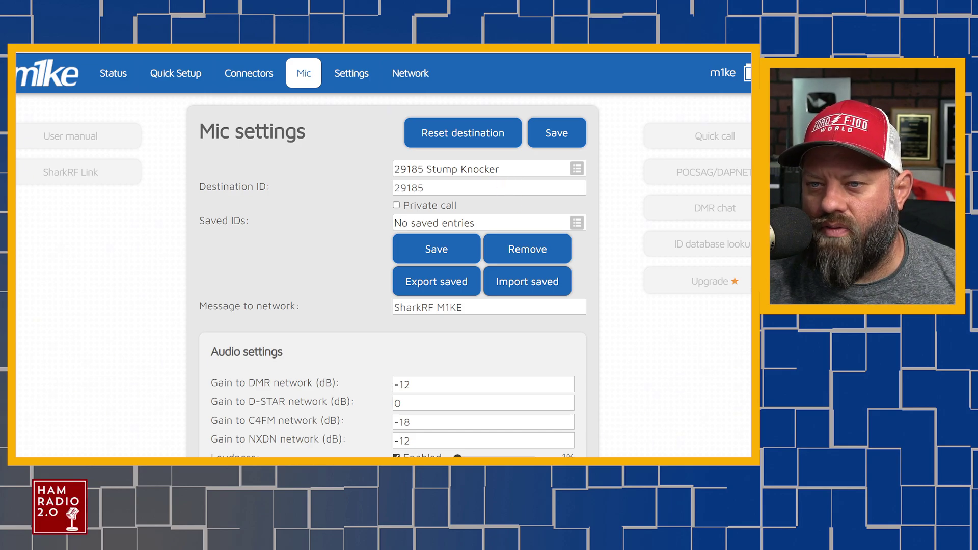
{"action": "scroll", "coordinate": [392, 275], "scroll_direction": "down", "scroll_amount": 10}
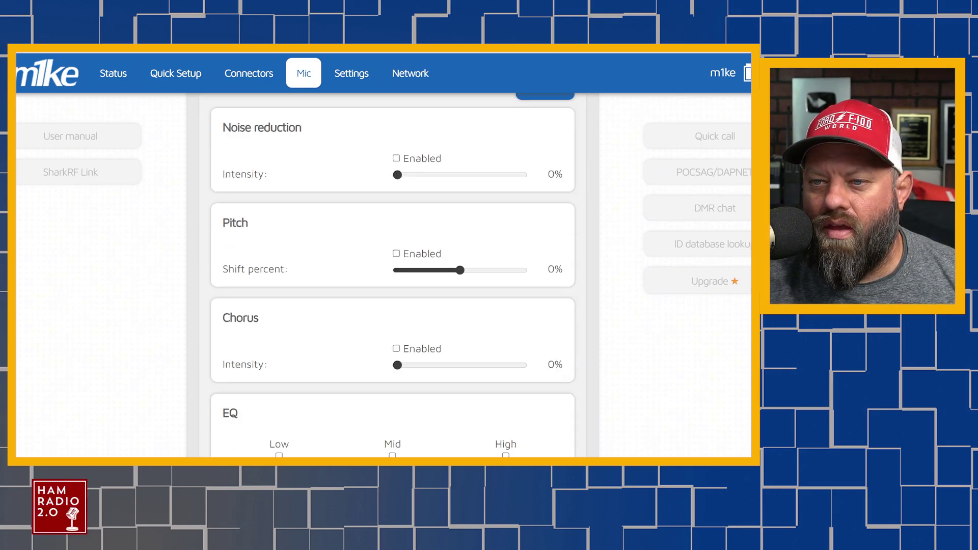
{"action": "scroll", "coordinate": [392, 276], "scroll_direction": "down", "scroll_amount": 3}
{"action": "scroll", "coordinate": [392, 275], "scroll_direction": "up", "scroll_amount": 13}
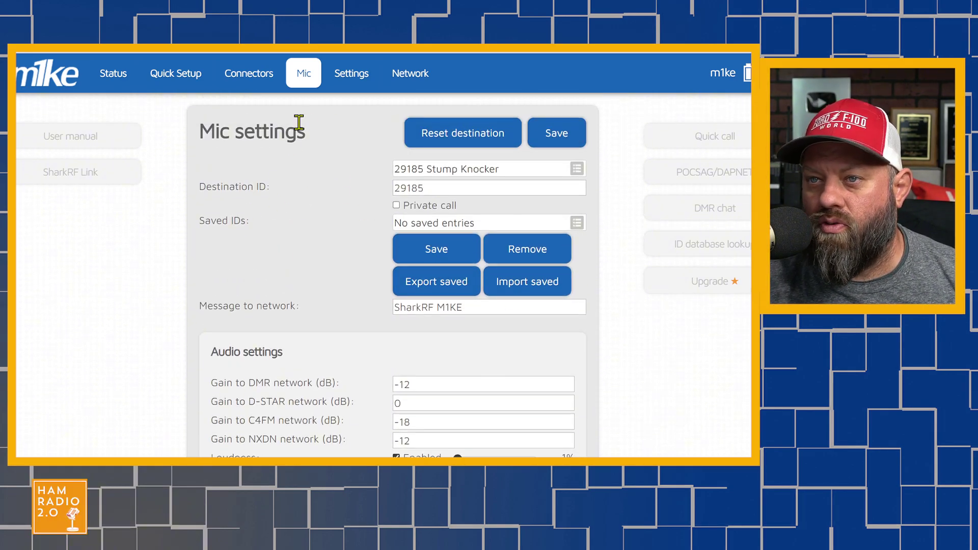
- Review the configuration profile settings, including the active profile, timeout change, profile names, copy and export/import options
{"action": "left_click", "coordinate": [351, 73]}
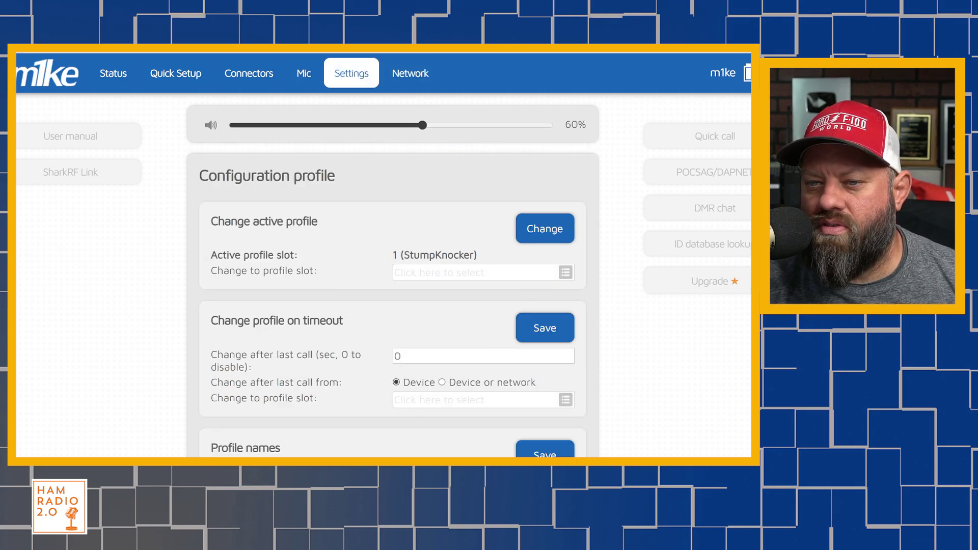
{"action": "scroll", "coordinate": [392, 280], "scroll_direction": "down", "scroll_amount": 3}
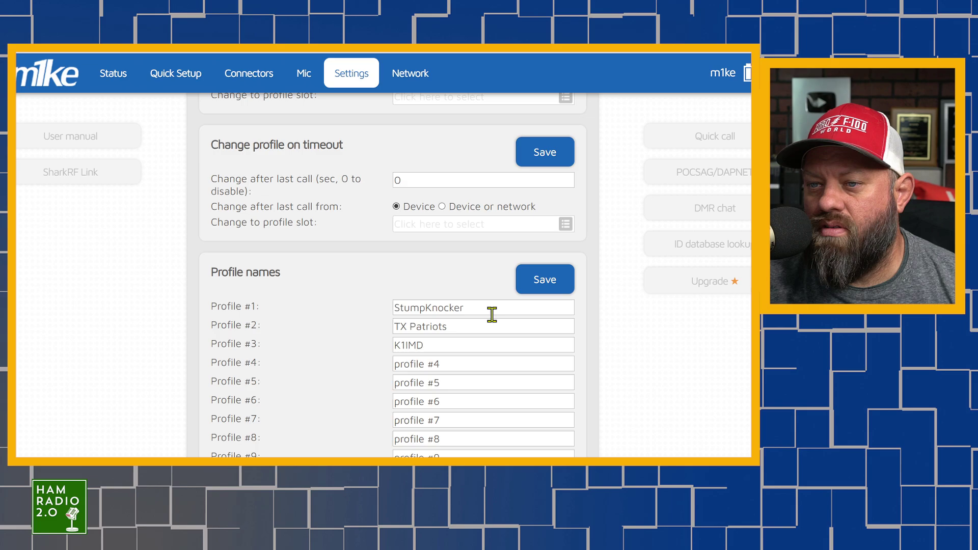
{"action": "scroll", "coordinate": [489, 316], "scroll_direction": "down", "scroll_amount": 1}
{"action": "scroll", "coordinate": [485, 322], "scroll_direction": "down", "scroll_amount": 2}
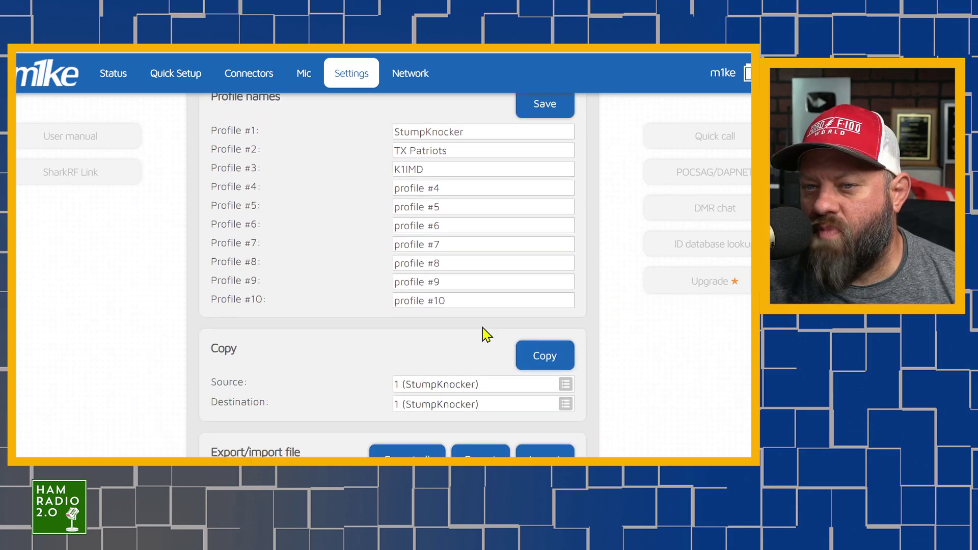
{"action": "scroll", "coordinate": [483, 329], "scroll_direction": "down", "scroll_amount": 1}
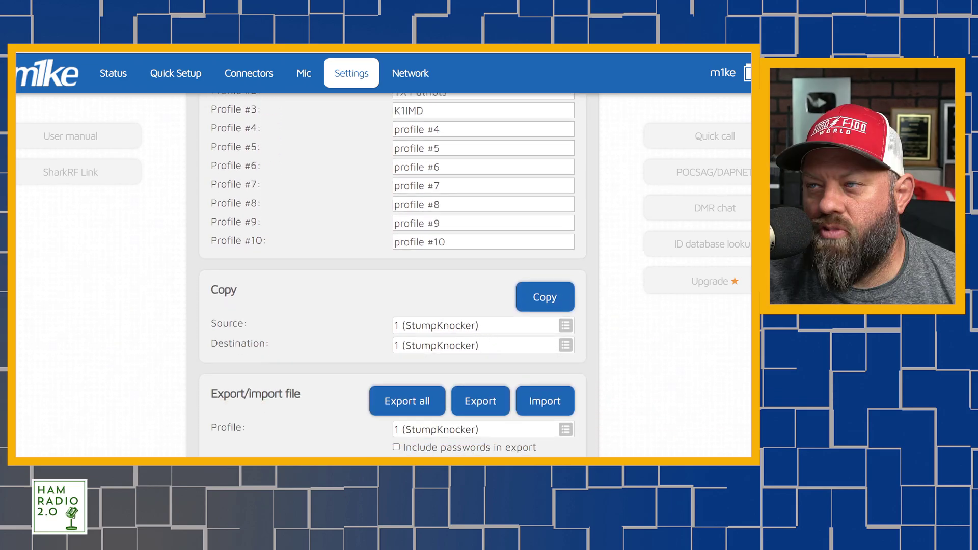
- Examine the network page's NTP and wireless settings, as well as its network status and current configuration
{"action": "left_click", "coordinate": [409, 77]}
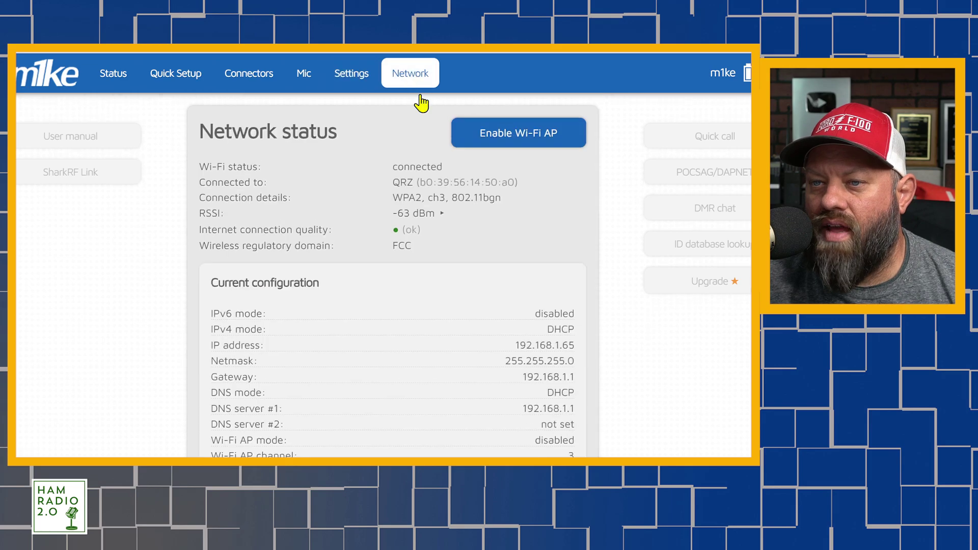
{"action": "scroll", "coordinate": [668, 429], "scroll_direction": "down", "scroll_amount": 10}
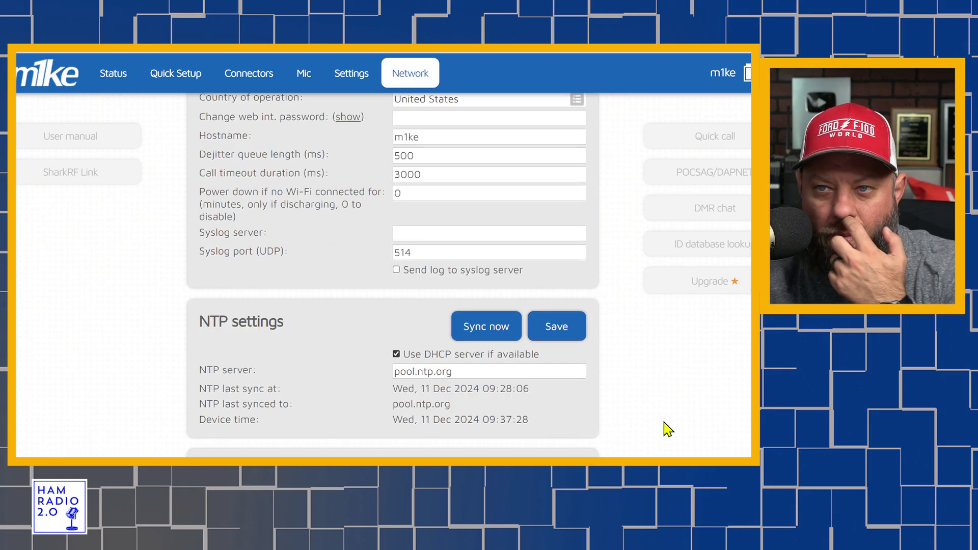
{"action": "scroll", "coordinate": [668, 430], "scroll_direction": "down", "scroll_amount": 8}
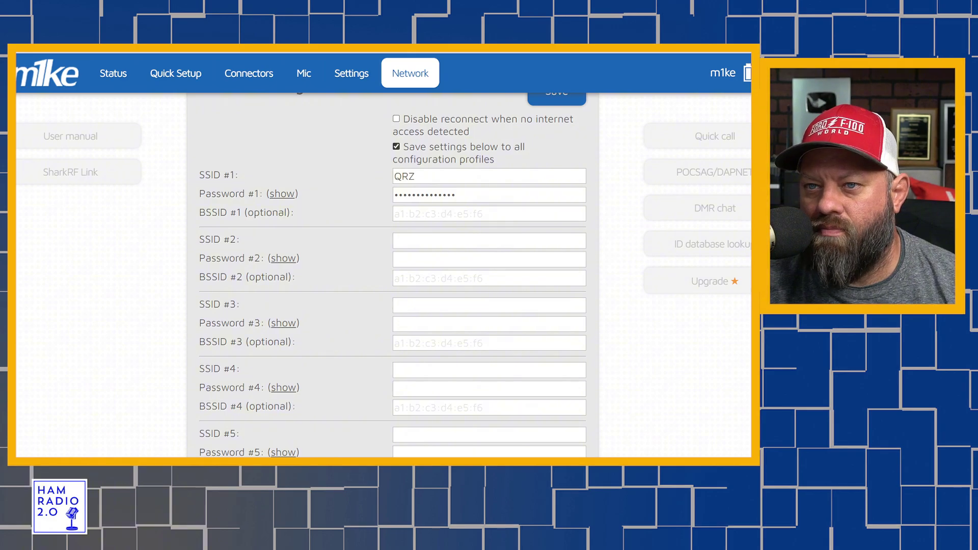
{"action": "scroll", "coordinate": [340, 455], "scroll_direction": "down", "scroll_amount": 3}
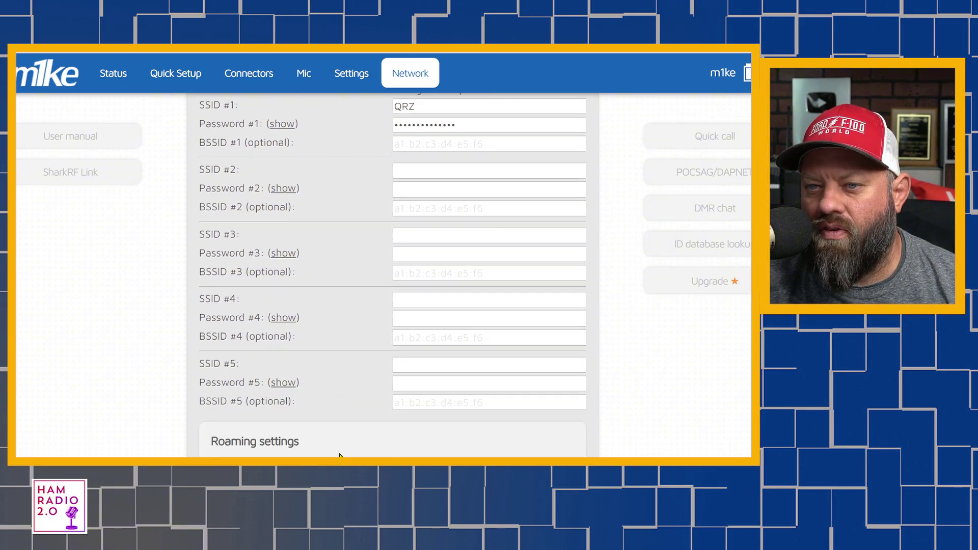
{"action": "scroll", "coordinate": [339, 455], "scroll_direction": "up", "scroll_amount": 7}
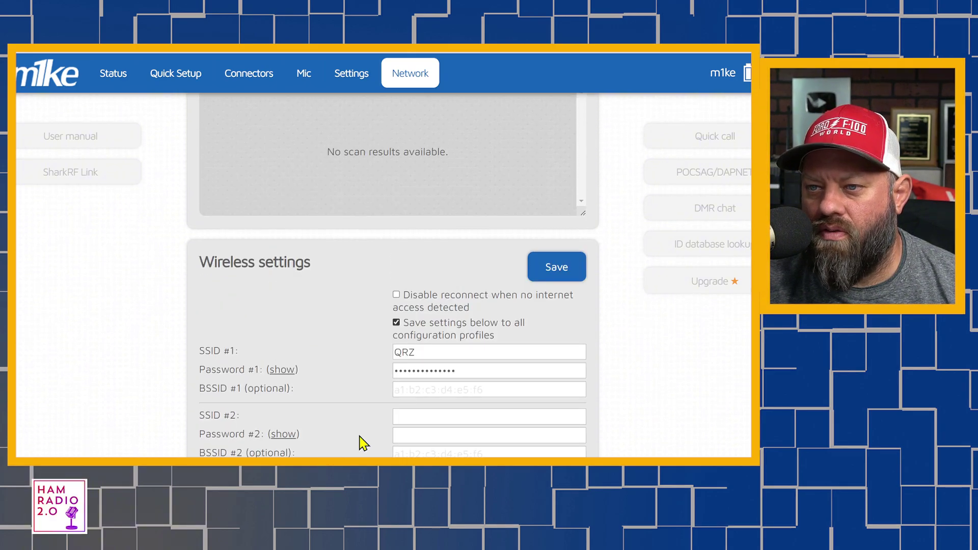
{"action": "scroll", "coordinate": [393, 275], "scroll_direction": "up", "scroll_amount": 20}
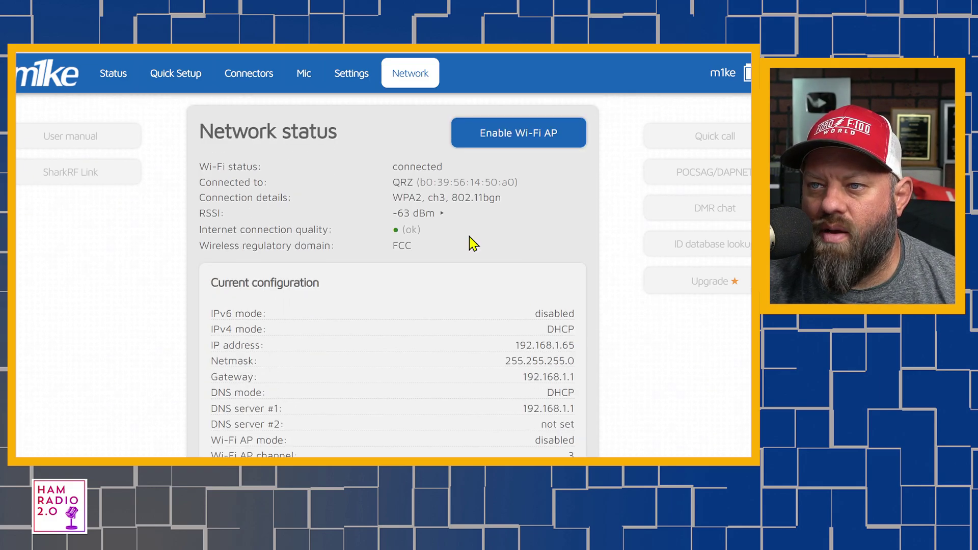
{"action": "scroll", "coordinate": [560, 362], "scroll_direction": "down", "scroll_amount": 1}
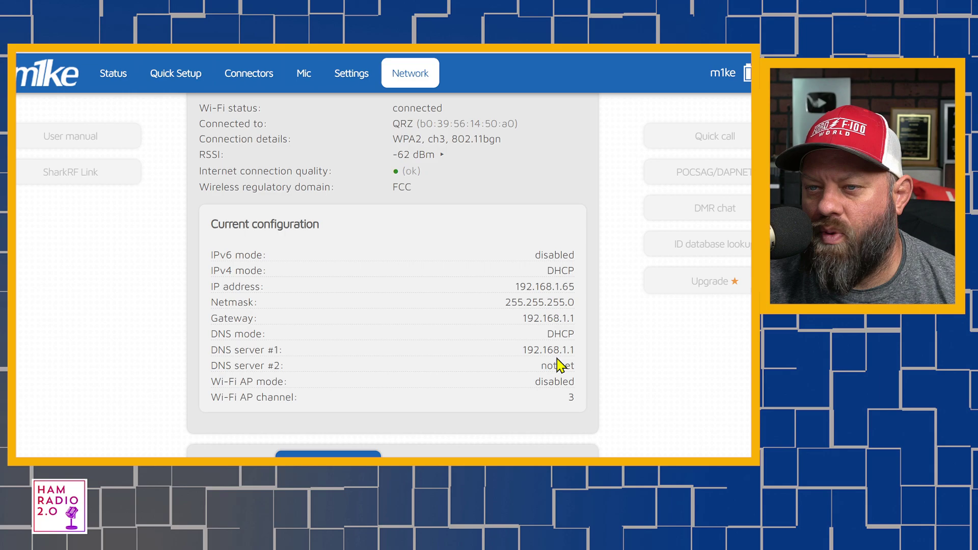